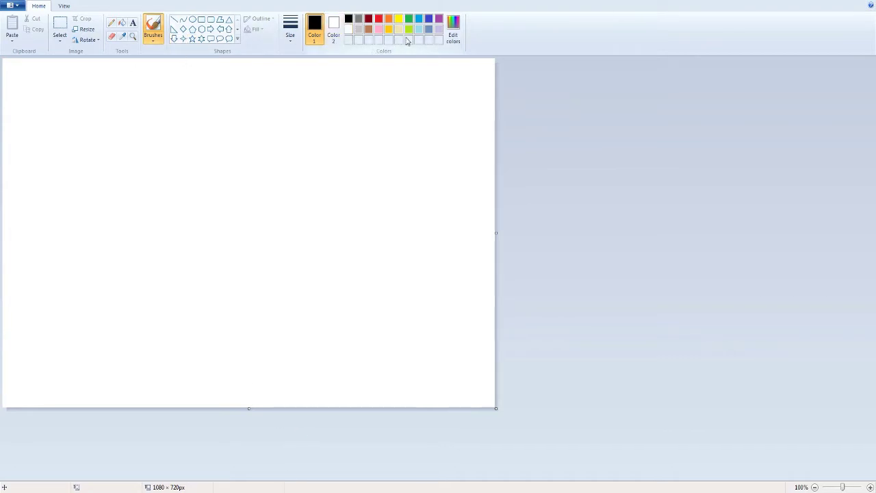
pyautogui.click(291, 39)
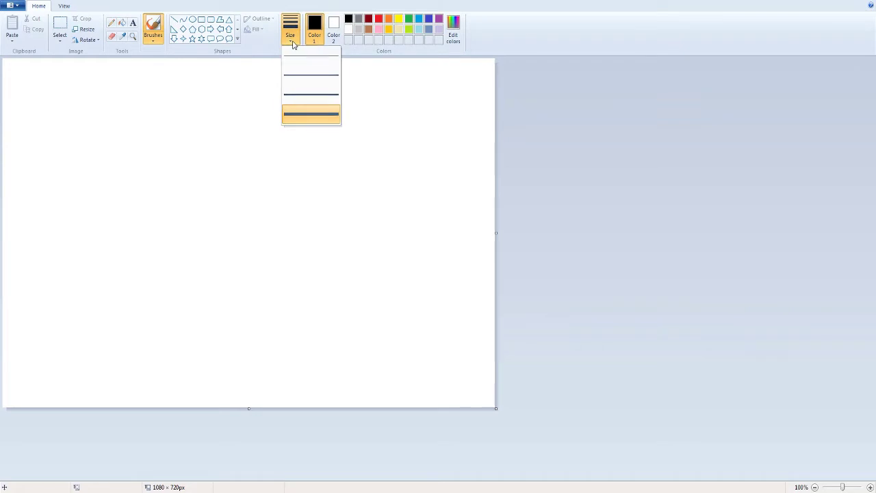
pyautogui.click(292, 43)
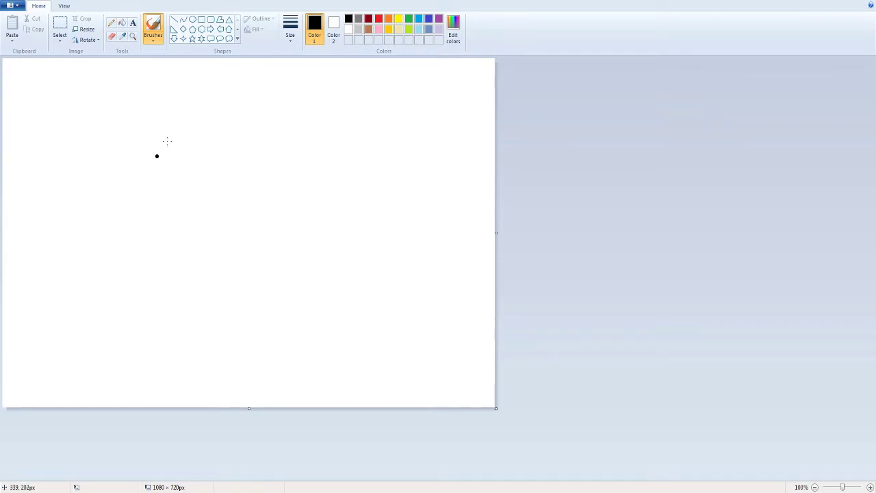
pyautogui.moveTo(249, 111)
pyautogui.mouseDown()
pyautogui.moveTo(206, 124)
pyautogui.moveTo(191, 165)
pyautogui.moveTo(186, 294)
pyautogui.moveTo(199, 318)
pyautogui.moveTo(223, 326)
pyautogui.moveTo(255, 312)
pyautogui.moveTo(270, 283)
pyautogui.moveTo(243, 106)
pyautogui.mouseUp()
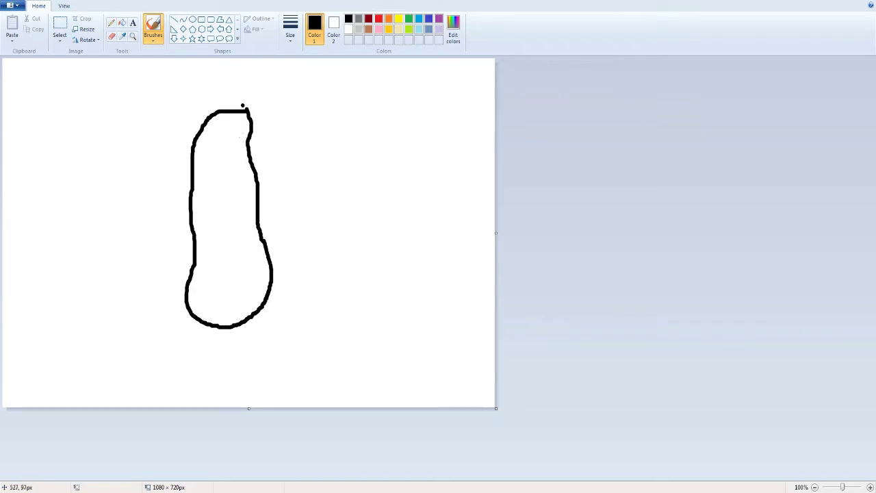
pyautogui.click(14, 6)
pyautogui.click(23, 20)
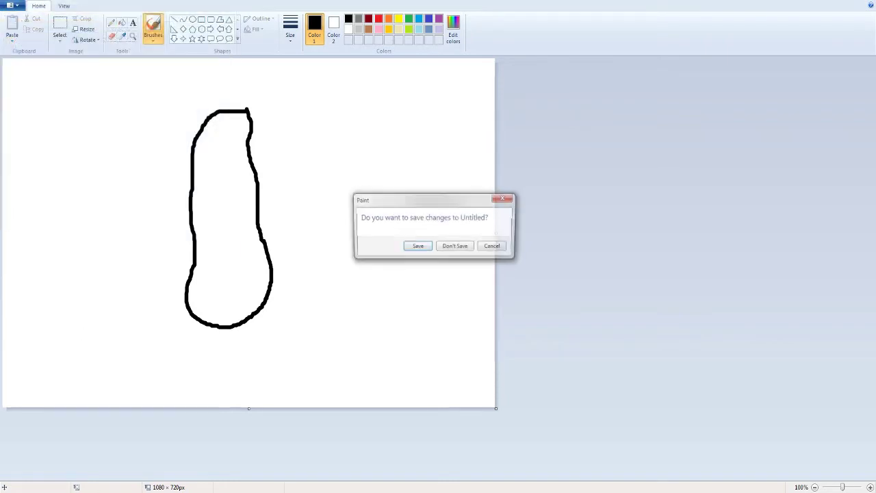
pyautogui.click(453, 247)
# Step: Draw a tall black-outlined ellipse about 238 × 407 px for the penguin's body and erase the stray dot beside it
pyautogui.click(193, 20)
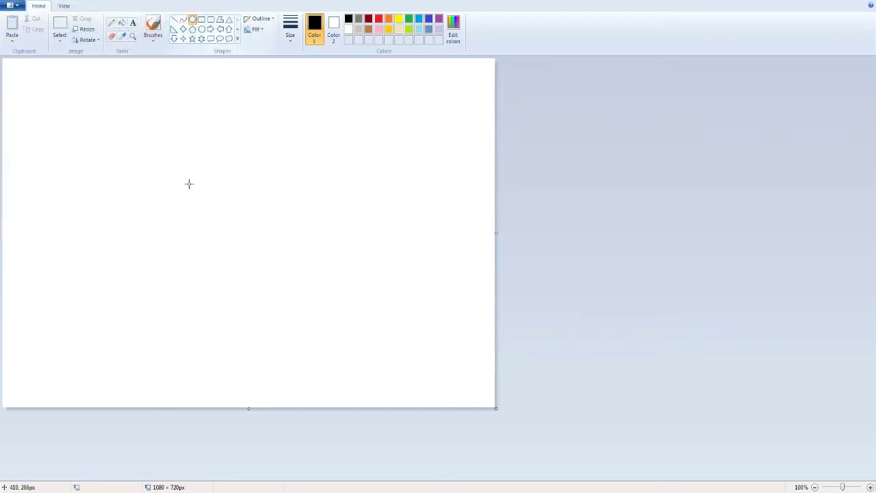
pyautogui.moveTo(203, 109)
pyautogui.mouseDown()
pyautogui.moveTo(291, 251)
pyautogui.moveTo(315, 311)
pyautogui.moveTo(315, 275)
pyautogui.moveTo(312, 308)
pyautogui.mouseUp()
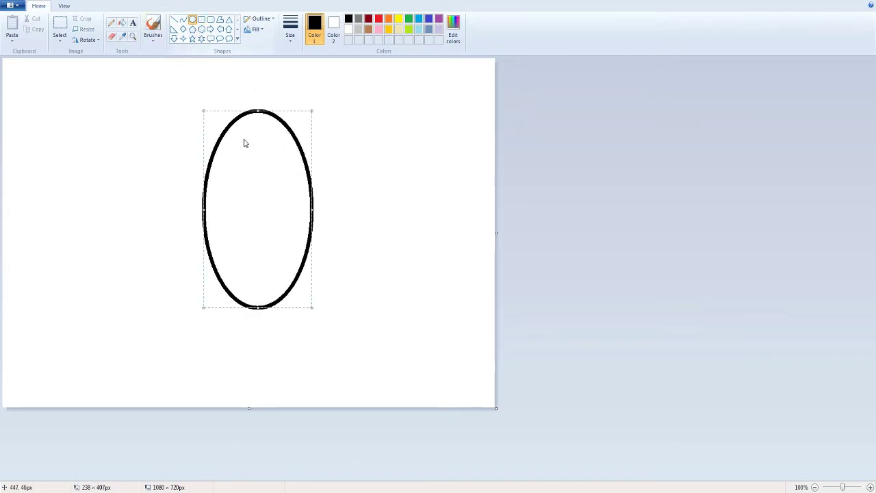
pyautogui.click(388, 31)
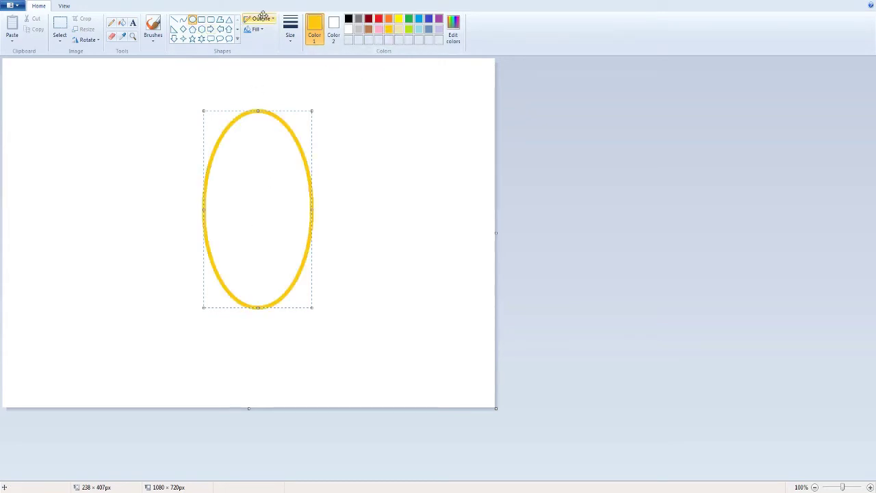
pyautogui.click(348, 19)
pyautogui.click(346, 159)
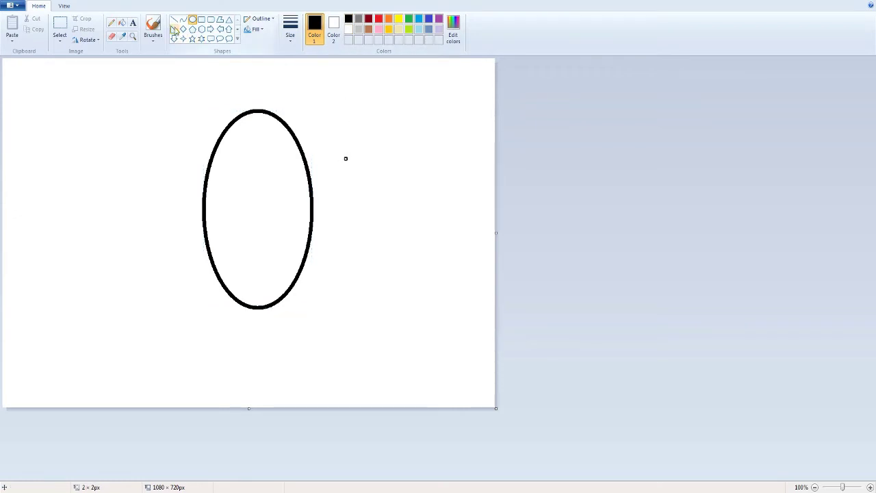
pyautogui.click(111, 36)
pyautogui.moveTo(348, 165); pyautogui.dragTo(344, 156)
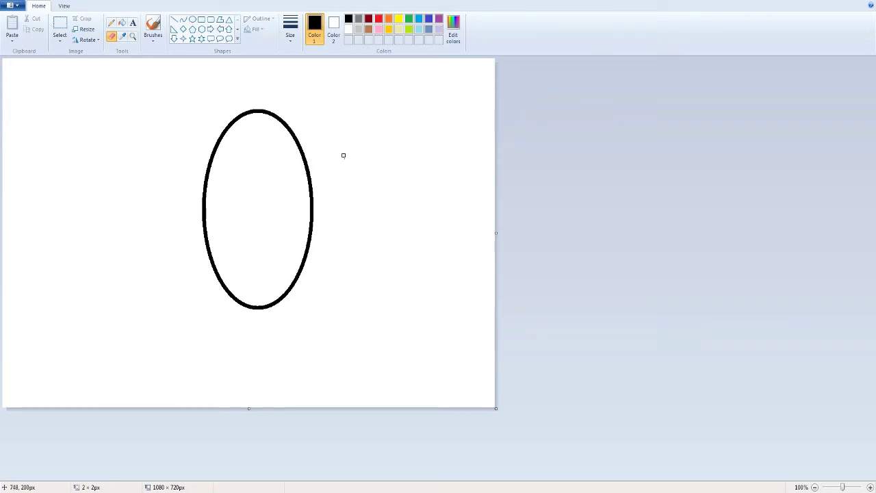
# Step: Draw a flat orange-outlined ellipse about 166 × 50 px across the body's upper right edge as the beak
pyautogui.click(194, 21)
pyautogui.click(388, 30)
pyautogui.moveTo(273, 142); pyautogui.dragTo(349, 166)
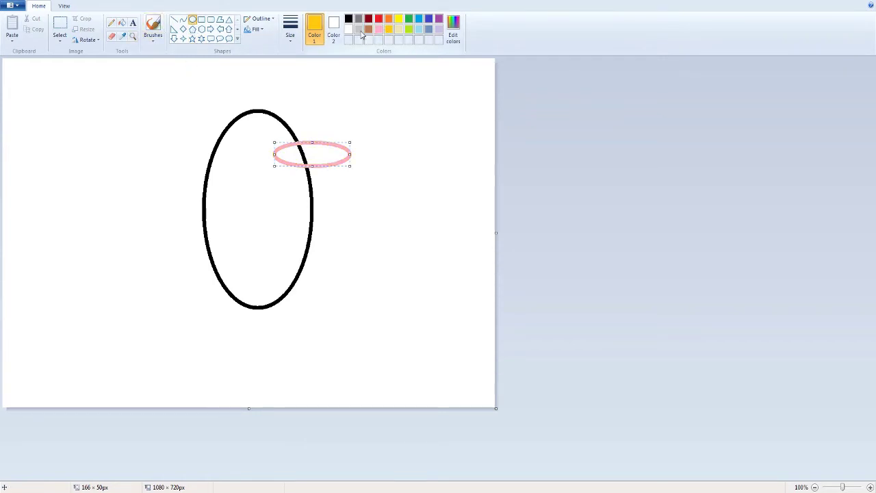
pyautogui.click(389, 20)
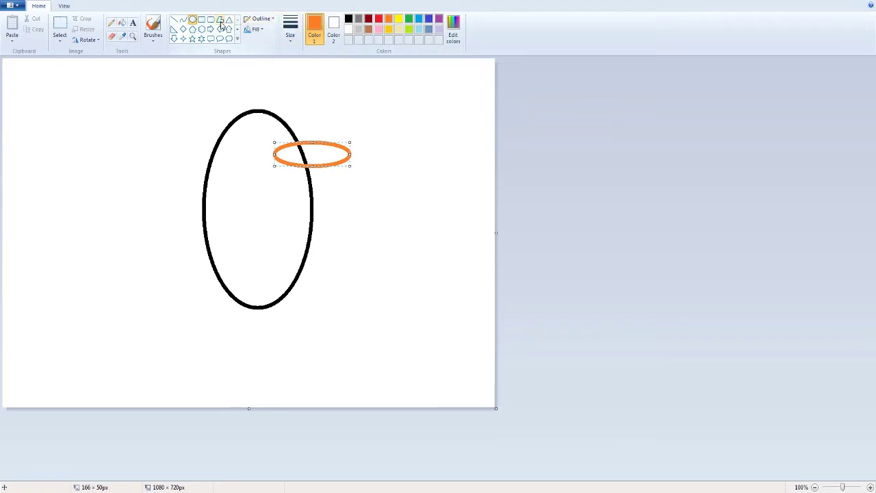
# Step: Fill both parts of the beak ellipse with orange and the body with black
pyautogui.click(122, 24)
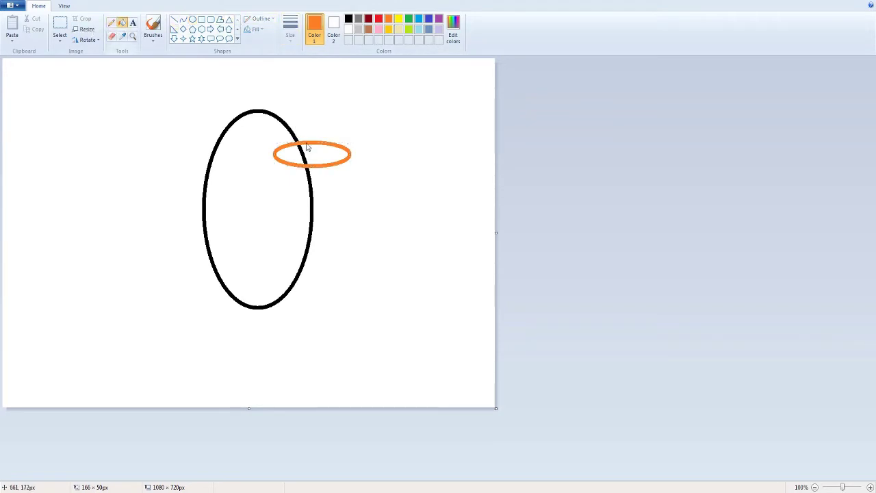
pyautogui.click(327, 154)
pyautogui.click(301, 156)
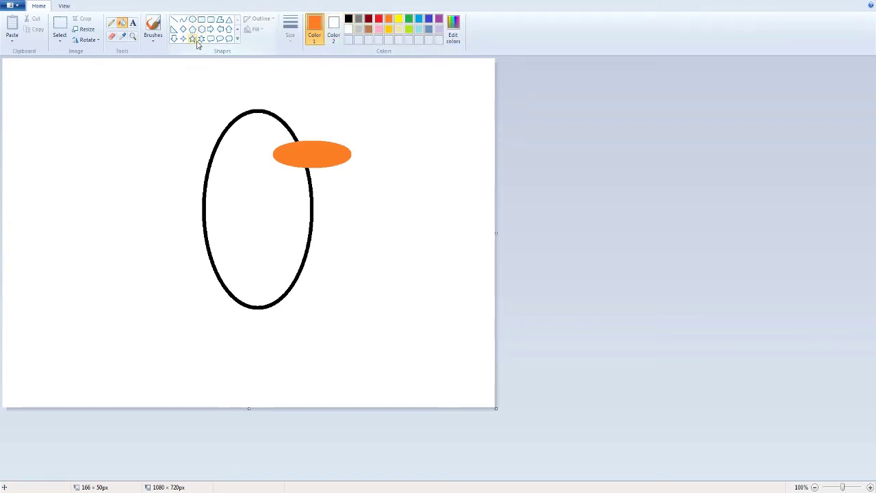
pyautogui.click(350, 20)
pyautogui.click(245, 147)
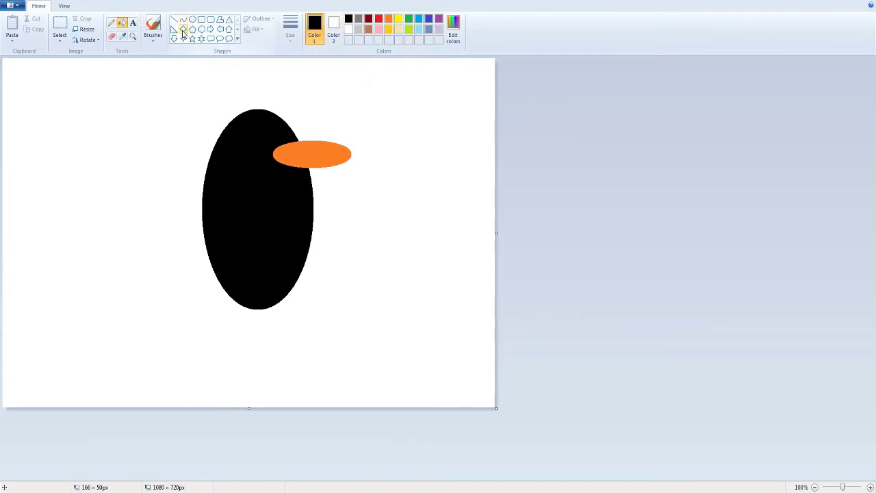
# Step: Brush an arched white belly outline on the lower half of the body and fill its inside with white
pyautogui.click(154, 27)
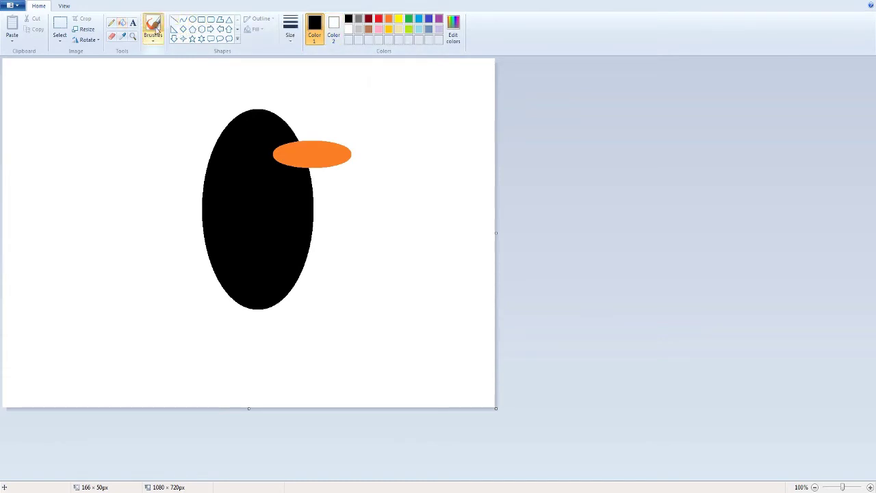
pyautogui.click(348, 29)
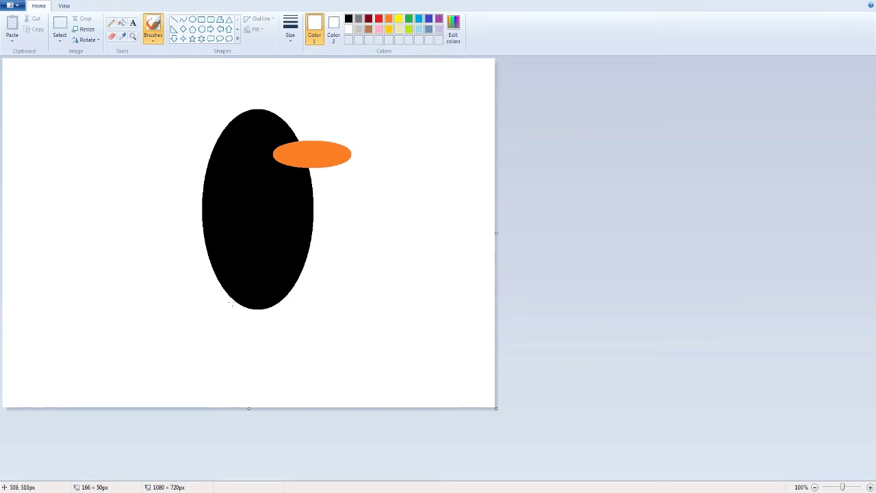
pyautogui.moveTo(224, 293)
pyautogui.mouseDown()
pyautogui.moveTo(237, 202)
pyautogui.moveTo(254, 191)
pyautogui.moveTo(272, 201)
pyautogui.moveTo(288, 293)
pyautogui.mouseUp()
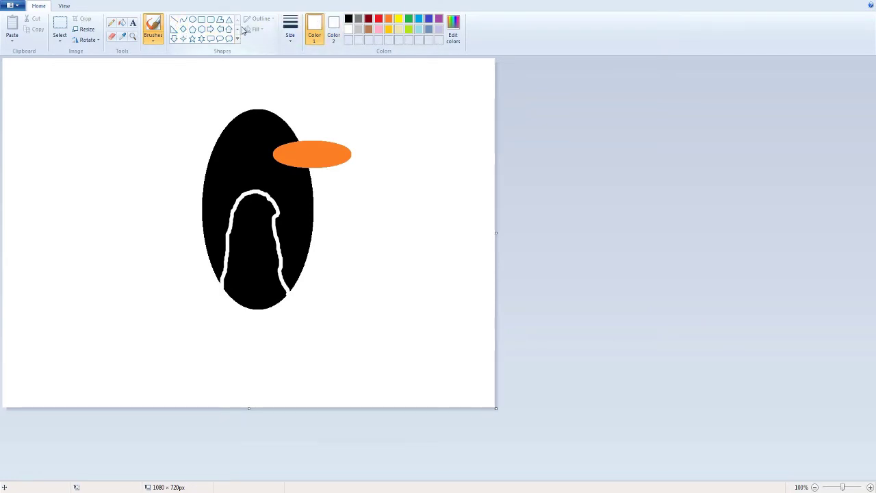
pyautogui.click(122, 22)
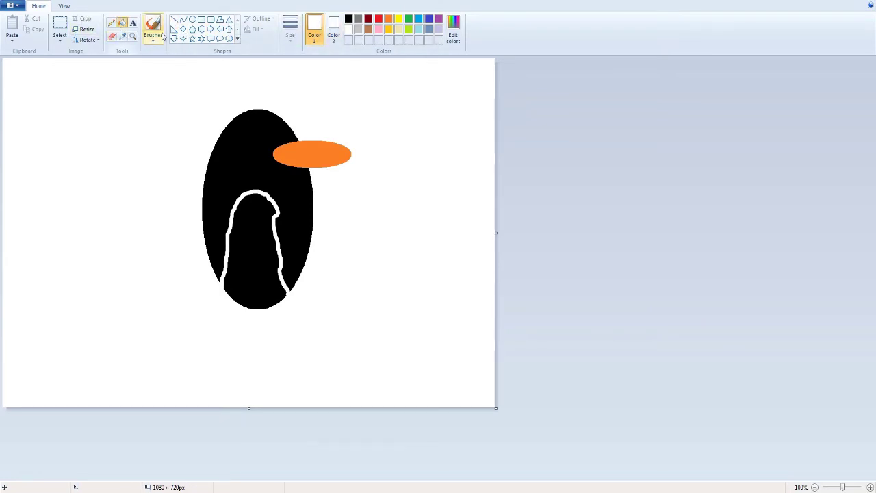
pyautogui.click(262, 248)
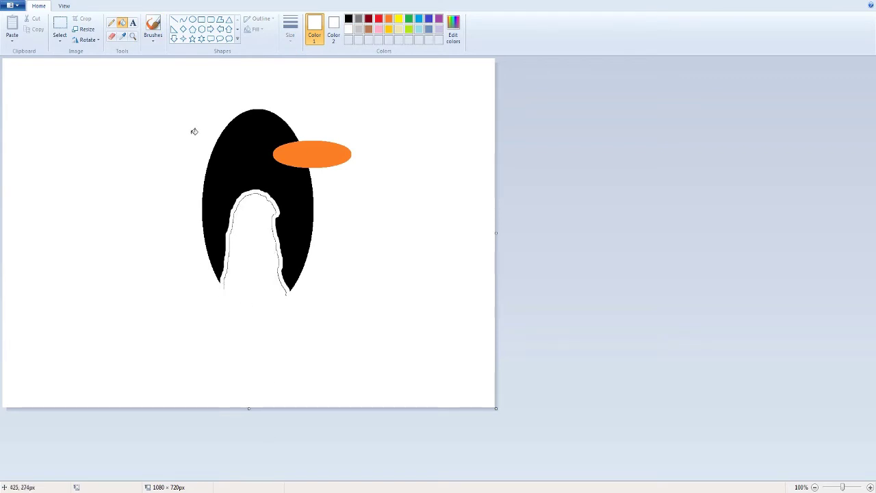
# Step: Close the belly's open bottom with a black brush line and paint two small white eyes on the head
pyautogui.click(152, 28)
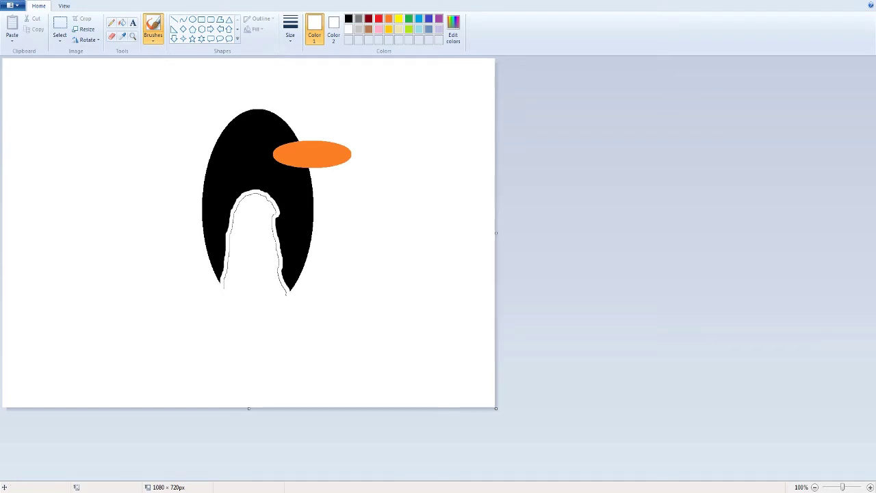
pyautogui.click(348, 20)
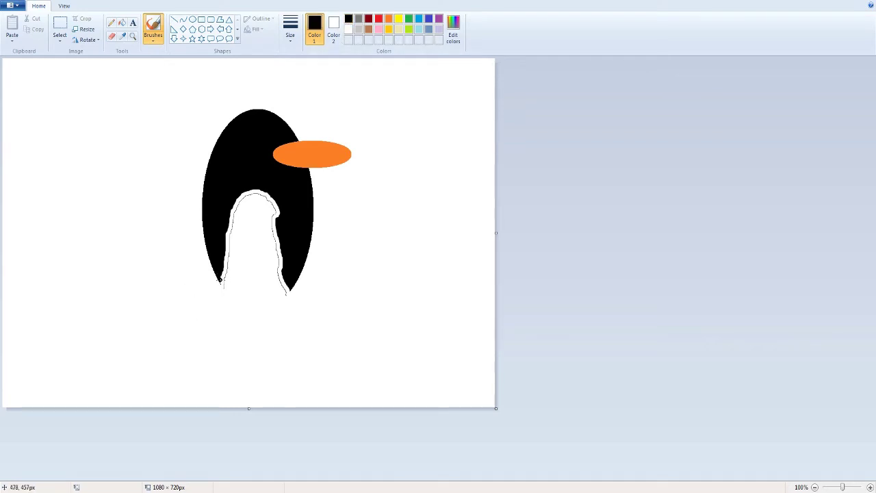
pyautogui.moveTo(227, 284); pyautogui.dragTo(291, 290)
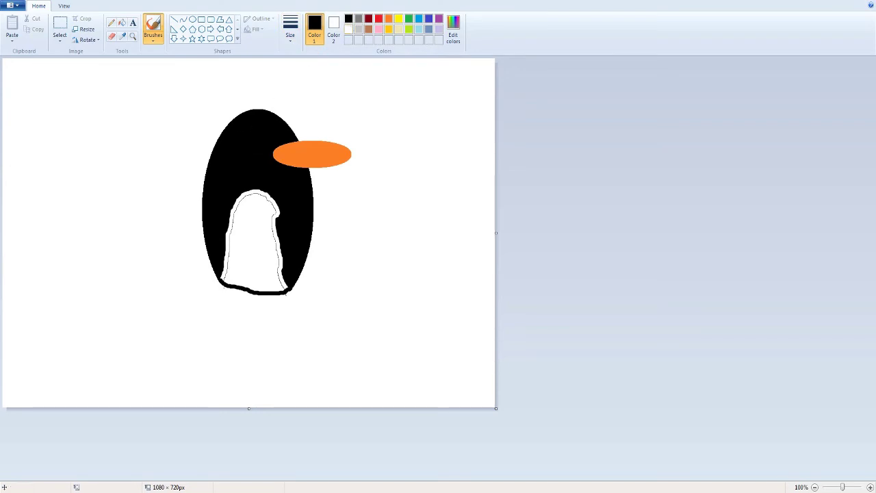
pyautogui.click(348, 29)
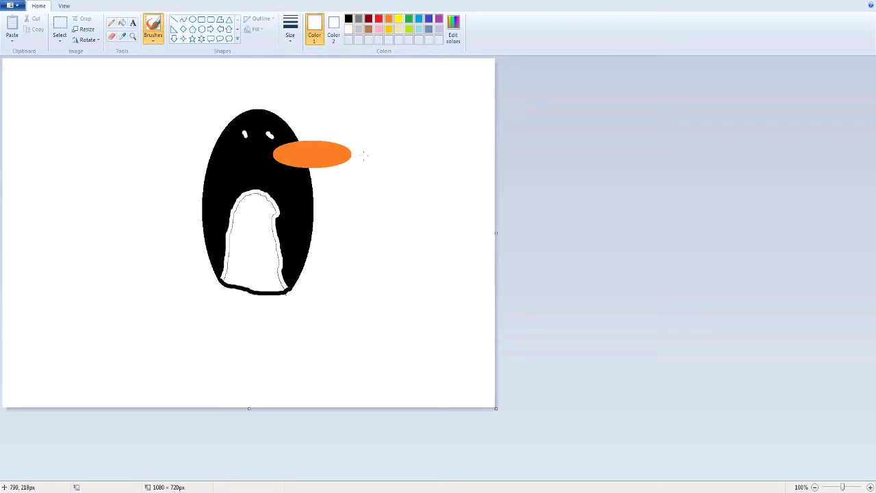
# Step: Brush a black mouth line along the middle of the beak and outline two black feet under the body
pyautogui.click(349, 19)
pyautogui.moveTo(350, 156); pyautogui.dragTo(269, 157)
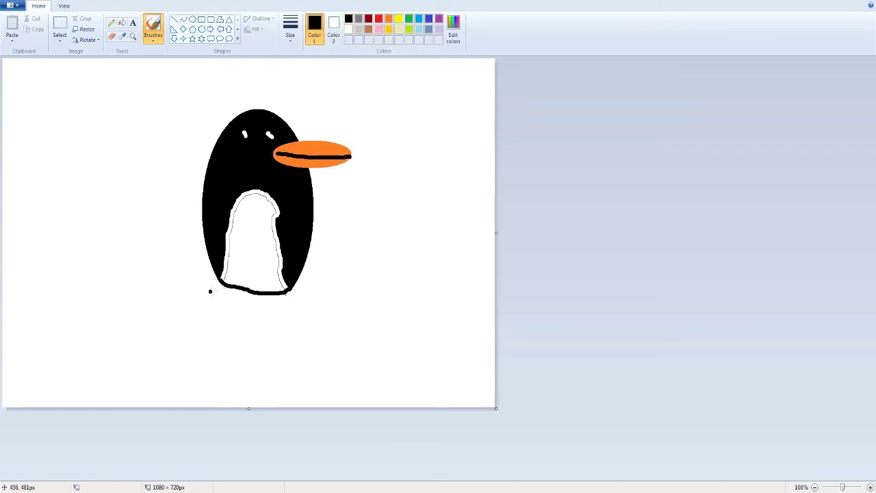
pyautogui.moveTo(213, 297)
pyautogui.mouseDown()
pyautogui.moveTo(221, 317)
pyautogui.moveTo(238, 295)
pyautogui.moveTo(273, 297)
pyautogui.moveTo(295, 315)
pyautogui.moveTo(280, 286)
pyautogui.mouseUp()
# Step: Brush a red scooter with an upright handle, a thick deck under the feet and two outlined wheels
pyautogui.click(378, 18)
pyautogui.moveTo(350, 193)
pyautogui.mouseDown()
pyautogui.moveTo(334, 307)
pyautogui.moveTo(171, 319)
pyautogui.moveTo(241, 327)
pyautogui.moveTo(341, 314)
pyautogui.moveTo(246, 332)
pyautogui.moveTo(162, 319)
pyautogui.moveTo(280, 317)
pyautogui.moveTo(224, 312)
pyautogui.moveTo(264, 323)
pyautogui.moveTo(229, 322)
pyautogui.moveTo(265, 329)
pyautogui.moveTo(202, 317)
pyautogui.moveTo(303, 335)
pyautogui.moveTo(328, 326)
pyautogui.moveTo(345, 282)
pyautogui.moveTo(345, 205)
pyautogui.mouseUp()
pyautogui.click(314, 340)
pyautogui.moveTo(314, 340)
pyautogui.mouseDown()
pyautogui.moveTo(322, 361)
pyautogui.moveTo(339, 327)
pyautogui.mouseUp()
pyautogui.moveTo(183, 332)
pyautogui.mouseDown()
pyautogui.moveTo(175, 353)
pyautogui.moveTo(235, 334)
pyautogui.mouseUp()
# Step: Brush a black arm outline reaching from the body's right side to the scooter handle
pyautogui.click(349, 18)
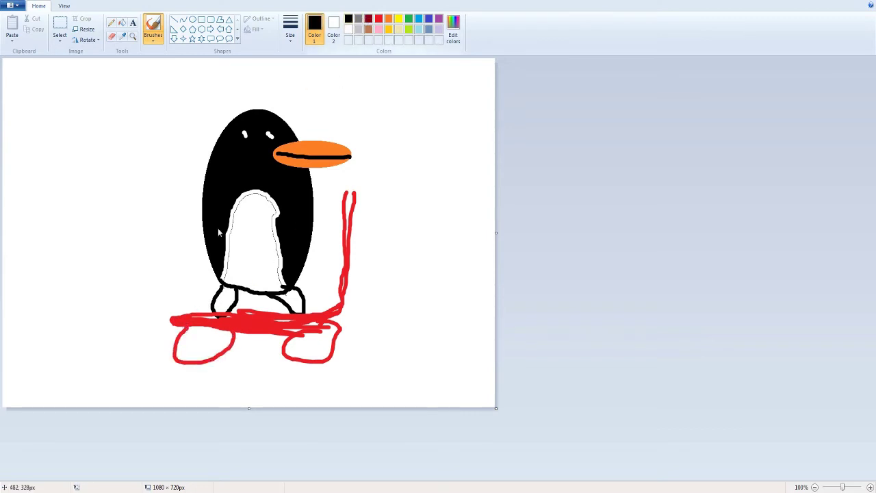
pyautogui.moveTo(314, 213)
pyautogui.mouseDown()
pyautogui.moveTo(316, 229)
pyautogui.moveTo(322, 217)
pyautogui.mouseUp()
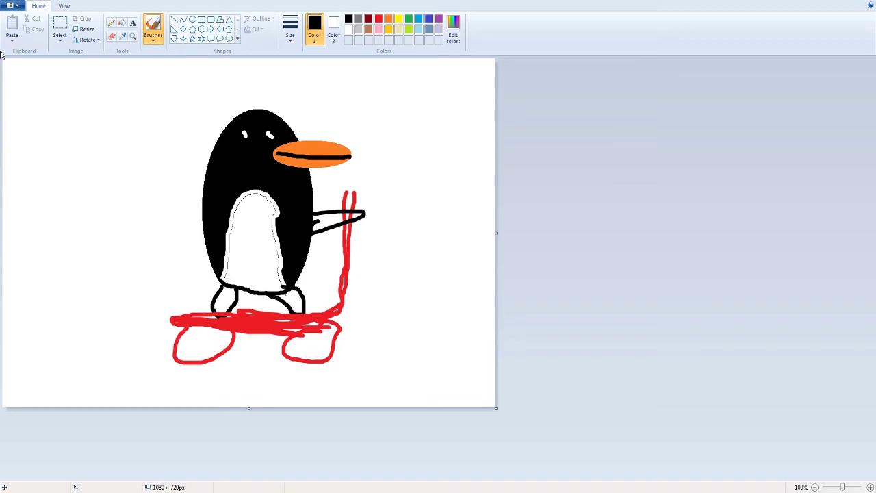
# Step: Save the penguin drawing
pyautogui.click(10, 5)
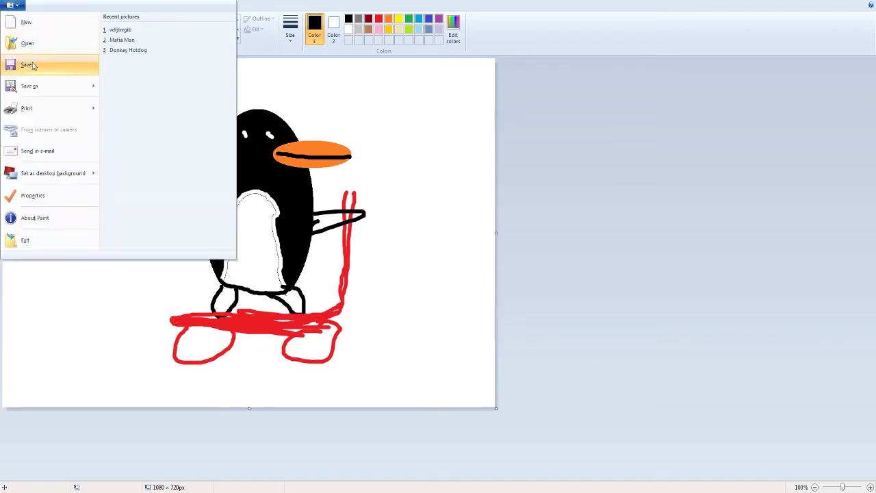